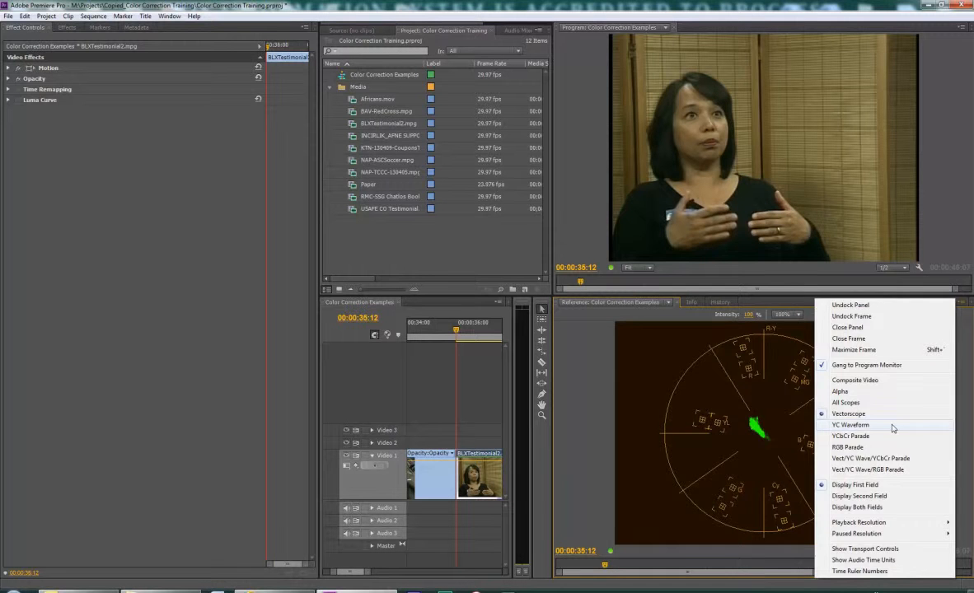
Show the YC Waveform in the reference monitor and toggle the Luma Curve effect to compare luminance, leaving it enabled
{"action": "left_click", "coordinate": [892, 426]}
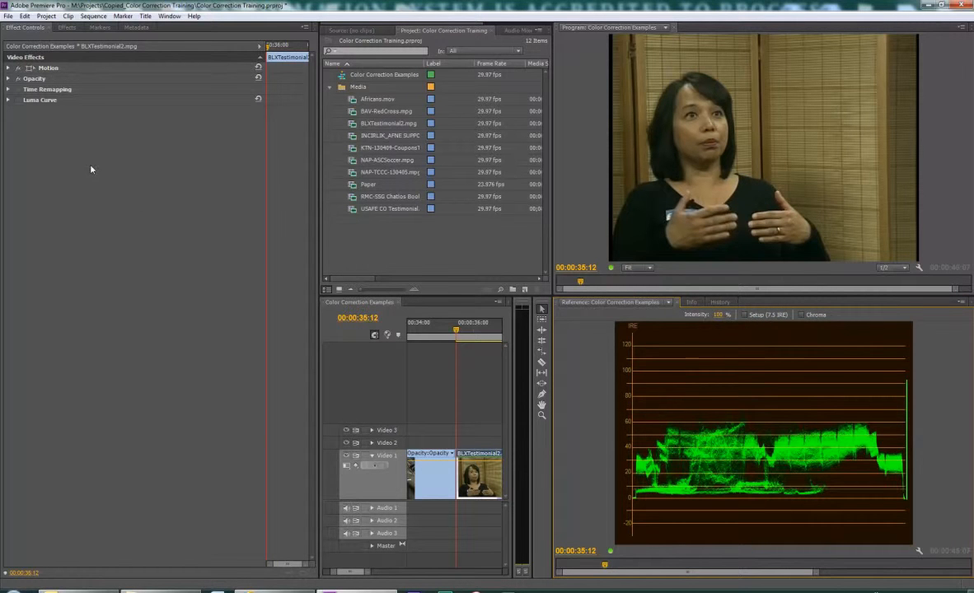
{"action": "left_click", "coordinate": [17, 102]}
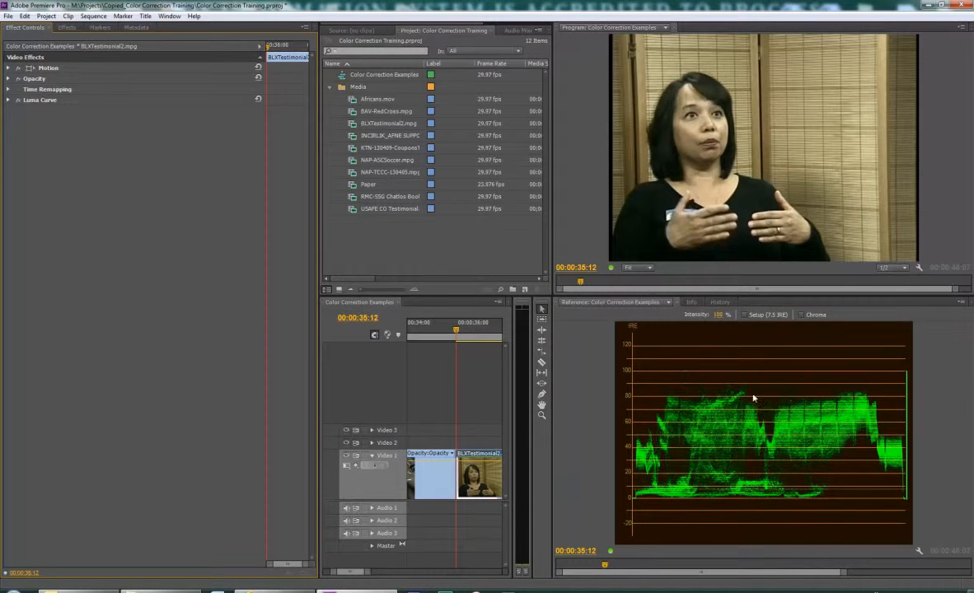
{"action": "left_click", "coordinate": [17, 101]}
{"action": "left_click", "coordinate": [18, 101]}
{"action": "left_click", "coordinate": [18, 101]}
{"action": "left_click", "coordinate": [17, 100]}
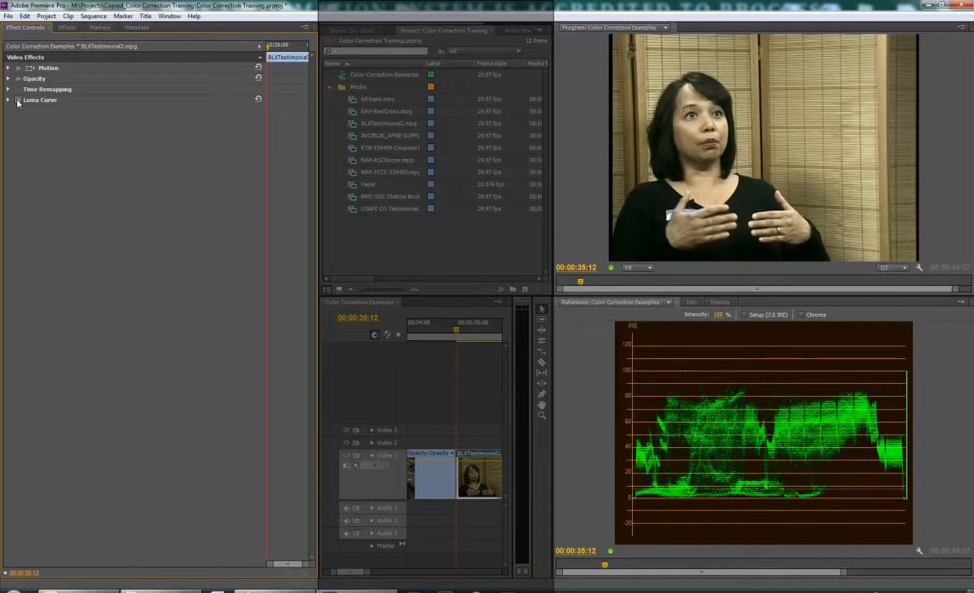
{"action": "left_click", "coordinate": [17, 101]}
{"action": "left_click", "coordinate": [17, 100]}
{"action": "left_click", "coordinate": [668, 221]}
Switch the reference monitor to the Vectorscope and compare the clip's color with Luma Curve off and on
{"action": "left_click", "coordinate": [961, 301]}
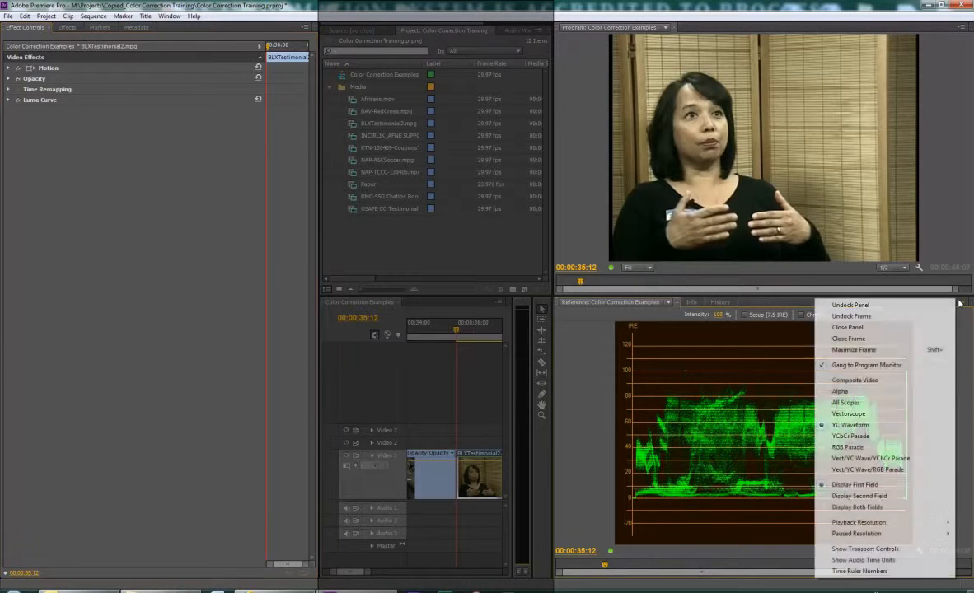
{"action": "left_click", "coordinate": [860, 414]}
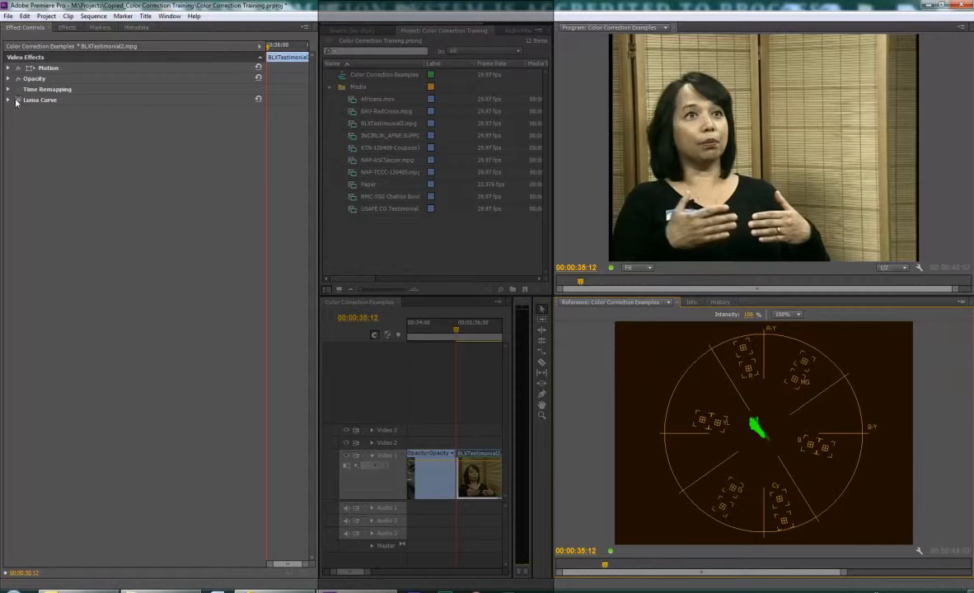
{"action": "left_click", "coordinate": [17, 100]}
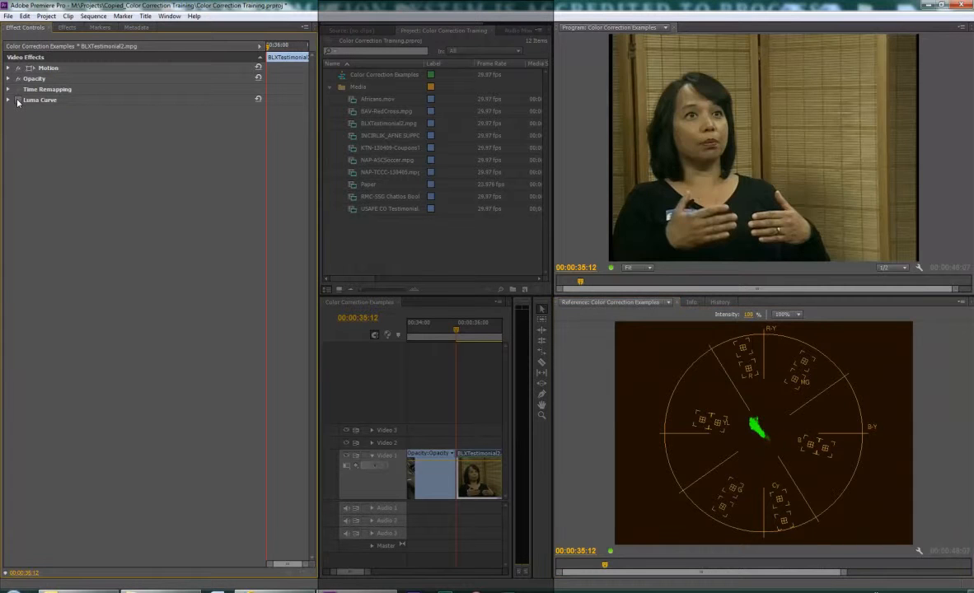
{"action": "left_click", "coordinate": [17, 100]}
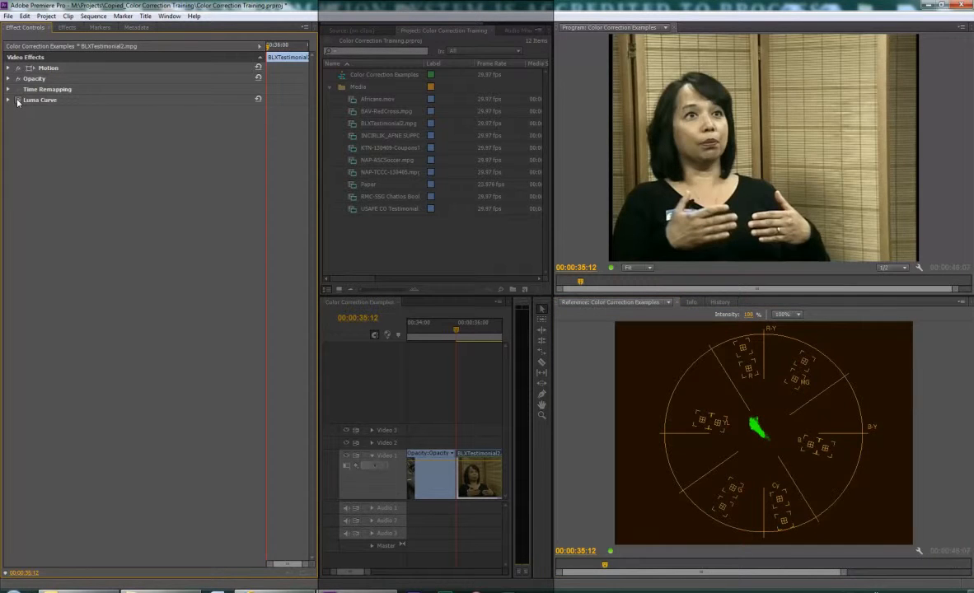
{"action": "left_click", "coordinate": [17, 101]}
{"action": "left_click", "coordinate": [17, 100]}
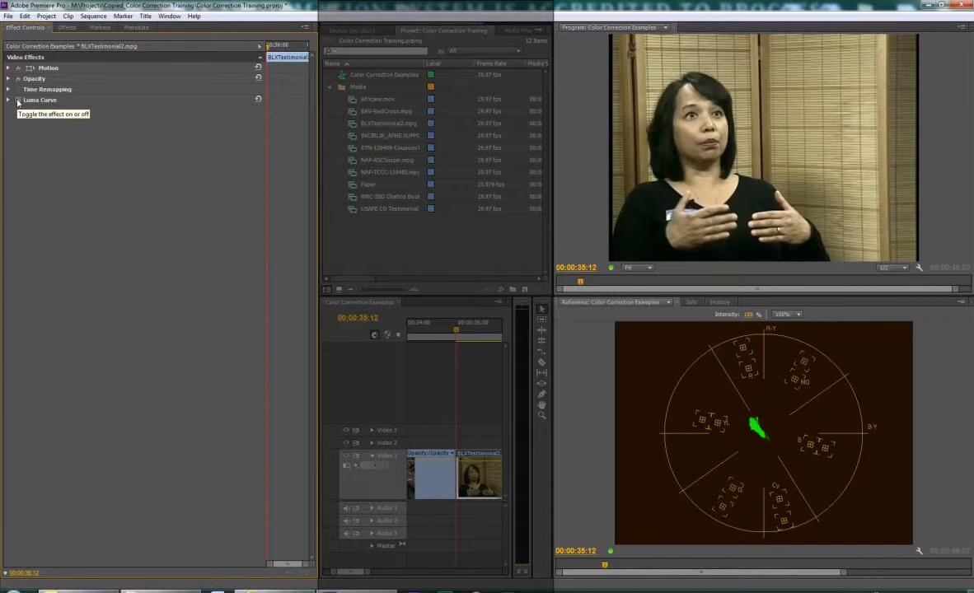
{"action": "left_click", "coordinate": [18, 100]}
{"action": "left_click", "coordinate": [17, 101]}
{"action": "left_click", "coordinate": [18, 100]}
{"action": "left_click", "coordinate": [17, 101]}
{"action": "left_click", "coordinate": [17, 100]}
{"action": "left_click", "coordinate": [17, 100]}
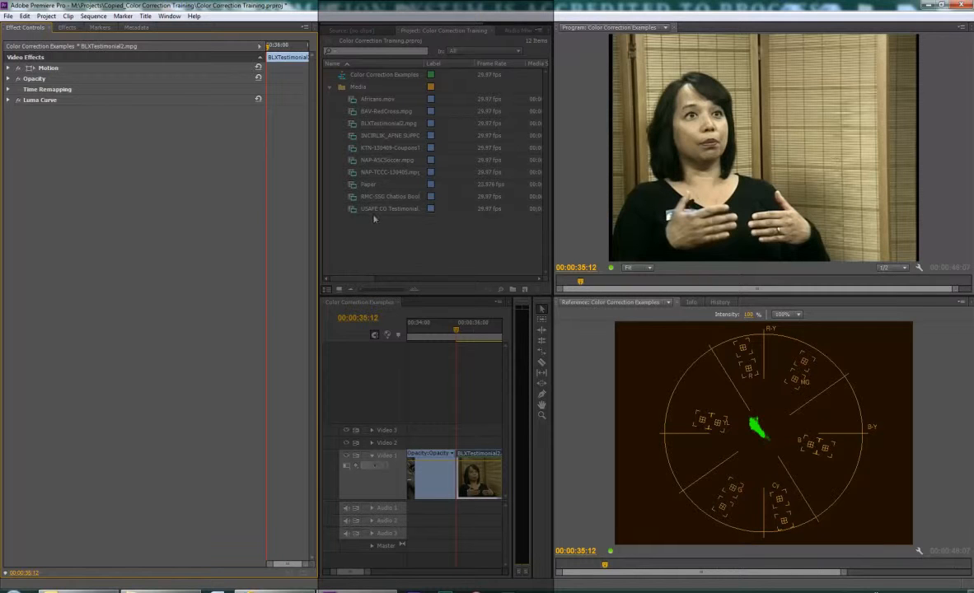
Apply the RGB Curves color correction effect to the BLXTestimonial2.mpg clip and display its effect settings
{"action": "left_click", "coordinate": [67, 27]}
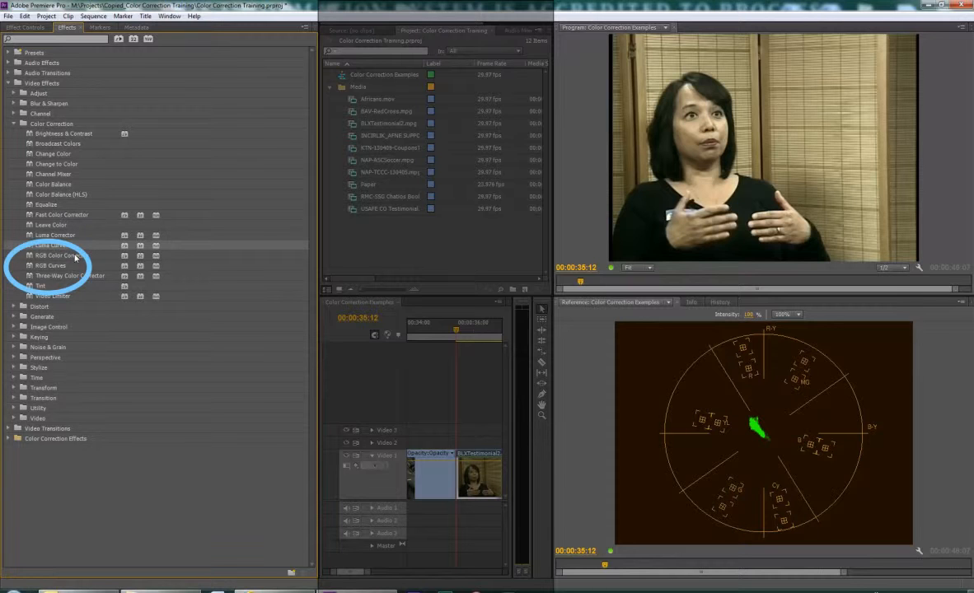
{"action": "left_click", "coordinate": [29, 266]}
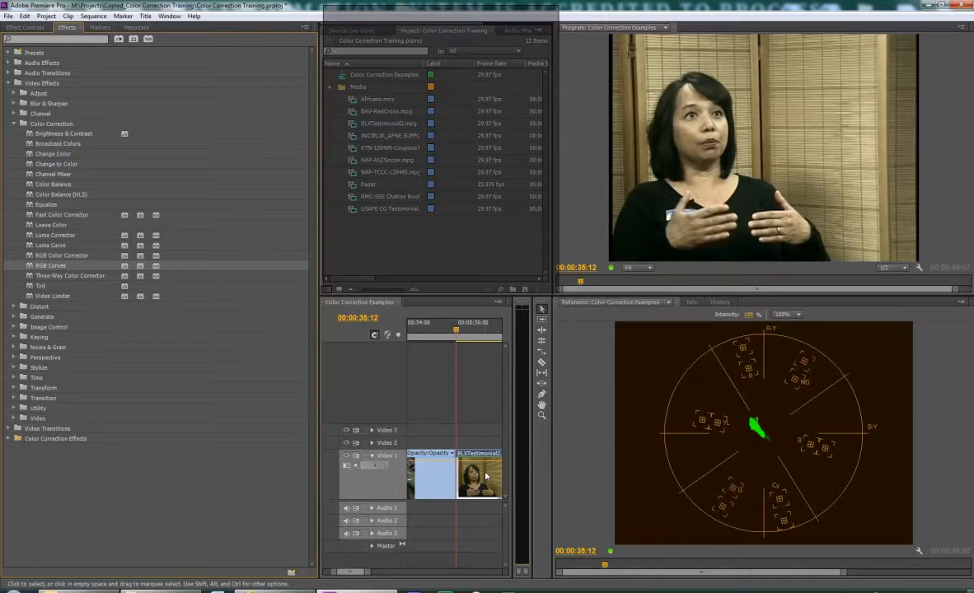
{"action": "mouse_move", "coordinate": [485, 476]}
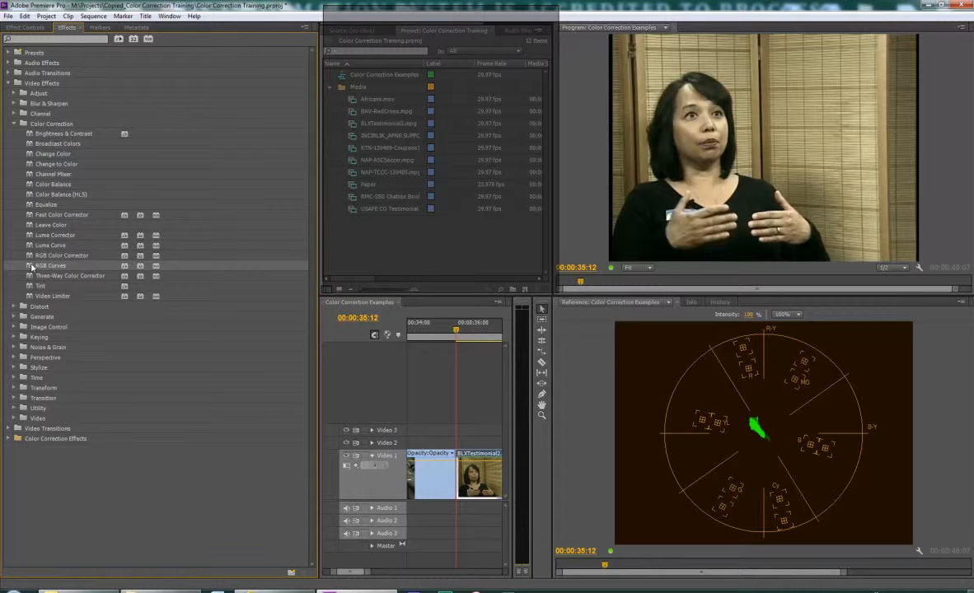
{"action": "left_click_drag", "start_coordinate": [37, 266], "coordinate": [470, 480]}
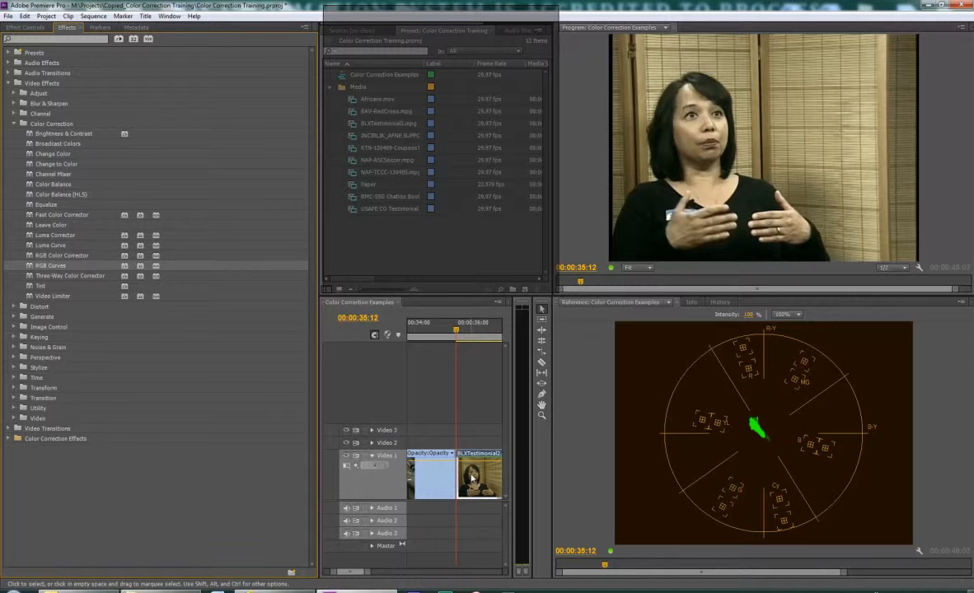
{"action": "left_click", "coordinate": [25, 27]}
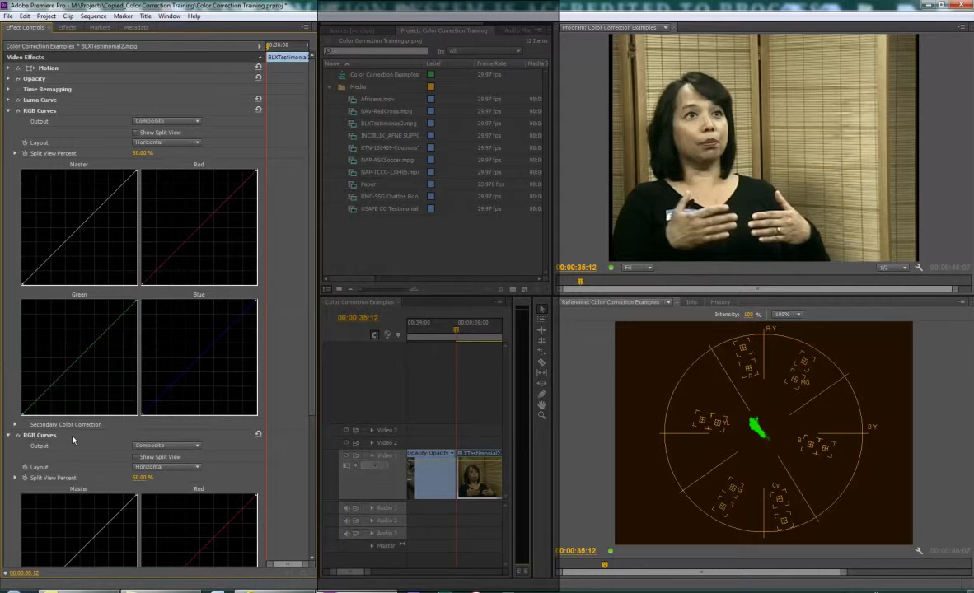
Delete the duplicate second RGB Curves effect from the clip
{"action": "scroll", "coordinate": [72, 440], "scroll_direction": "down", "scroll_amount": 2}
{"action": "left_click", "coordinate": [34, 416]}
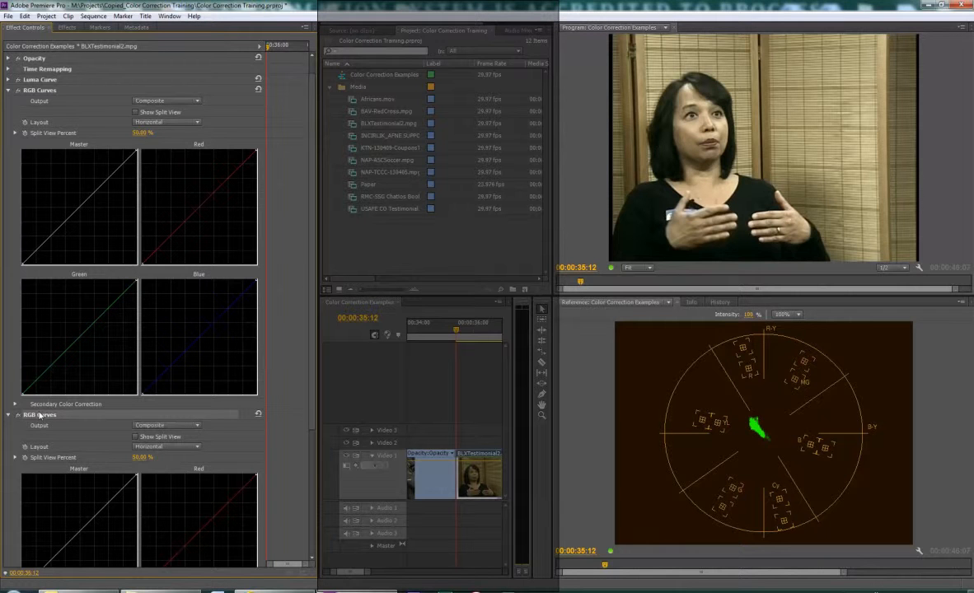
{"action": "key", "text": "Delete"}
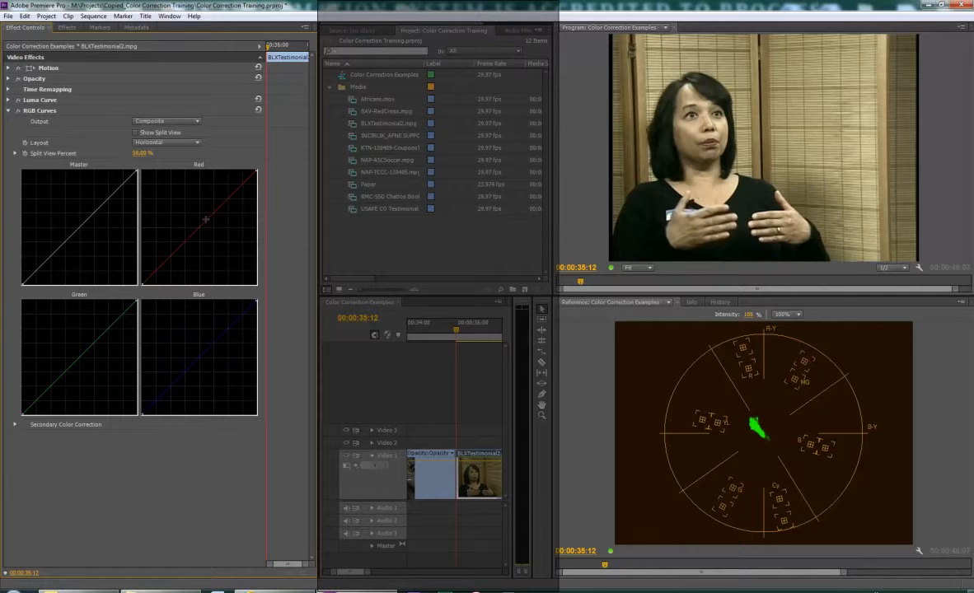
Bend the Red curve slightly upward at its middle and preview it in a Vertical split view at 31%
{"action": "left_click_drag", "start_coordinate": [205, 219], "coordinate": [200, 217]}
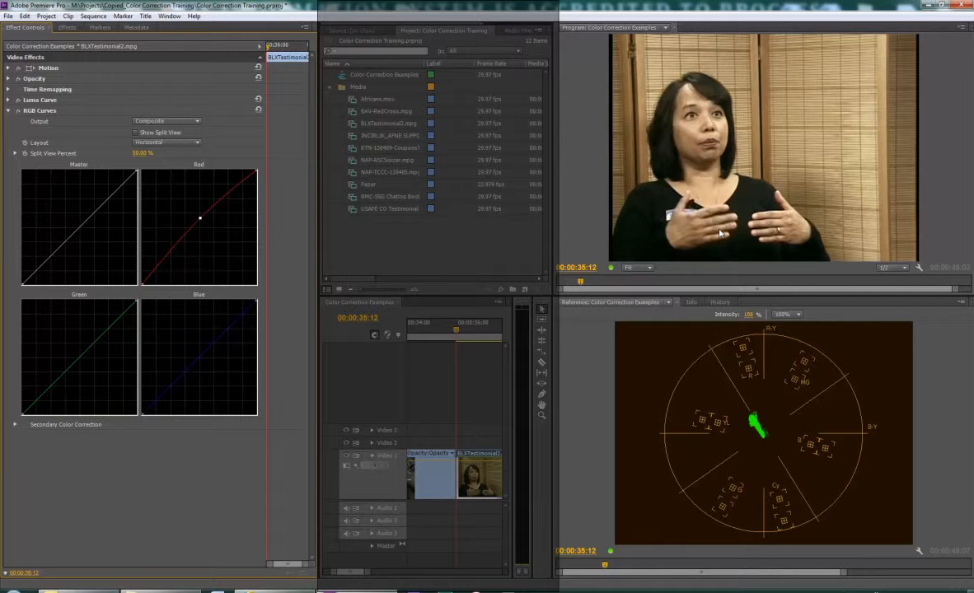
{"action": "left_click", "coordinate": [136, 133]}
{"action": "left_click", "coordinate": [166, 143]}
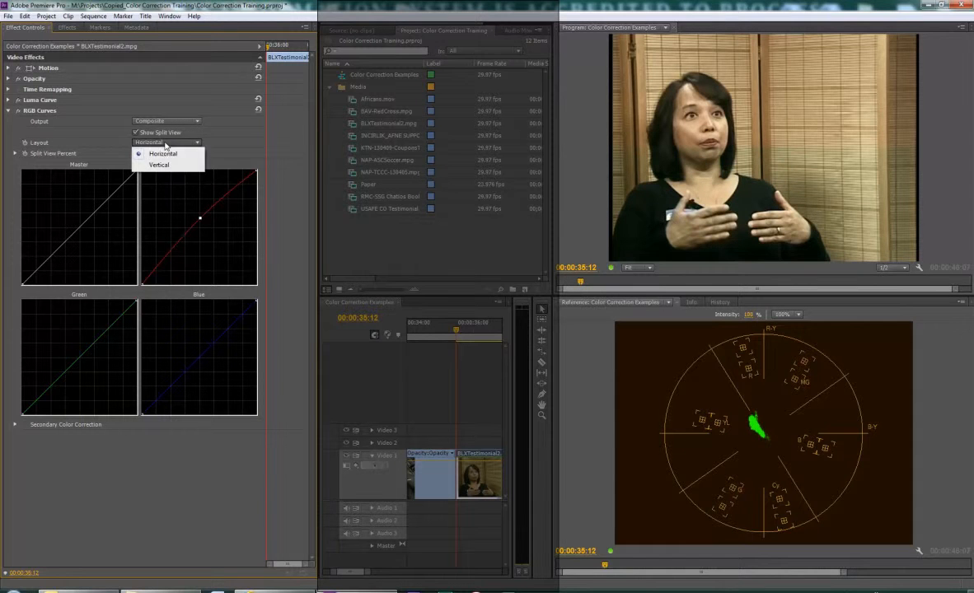
{"action": "left_click", "coordinate": [155, 160]}
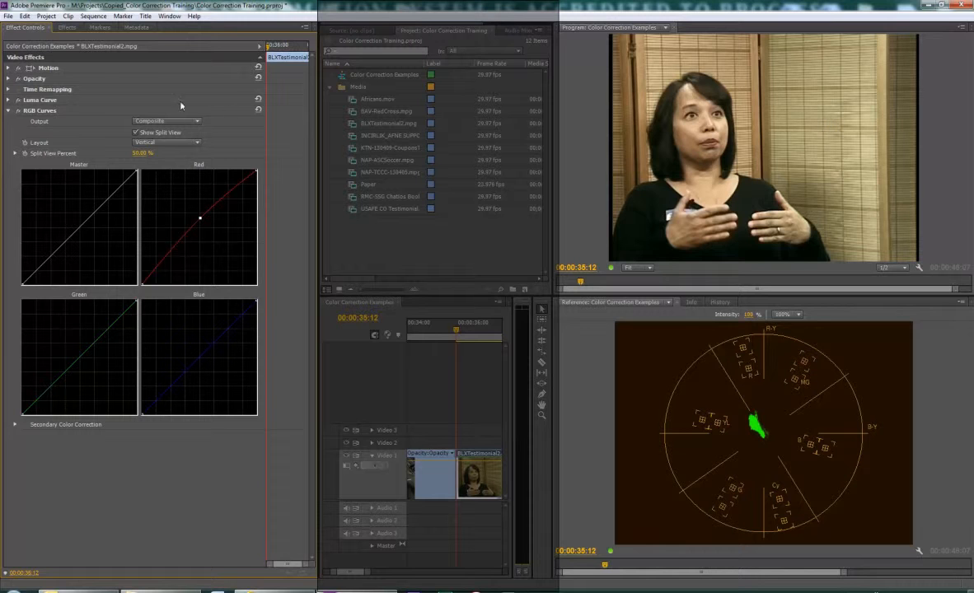
{"action": "left_click_drag", "start_coordinate": [140, 154], "coordinate": [127, 154]}
Toggle the RGB Curves and Luma Curve effects off and on to compare the correction, leaving both enabled
{"action": "left_click", "coordinate": [18, 112]}
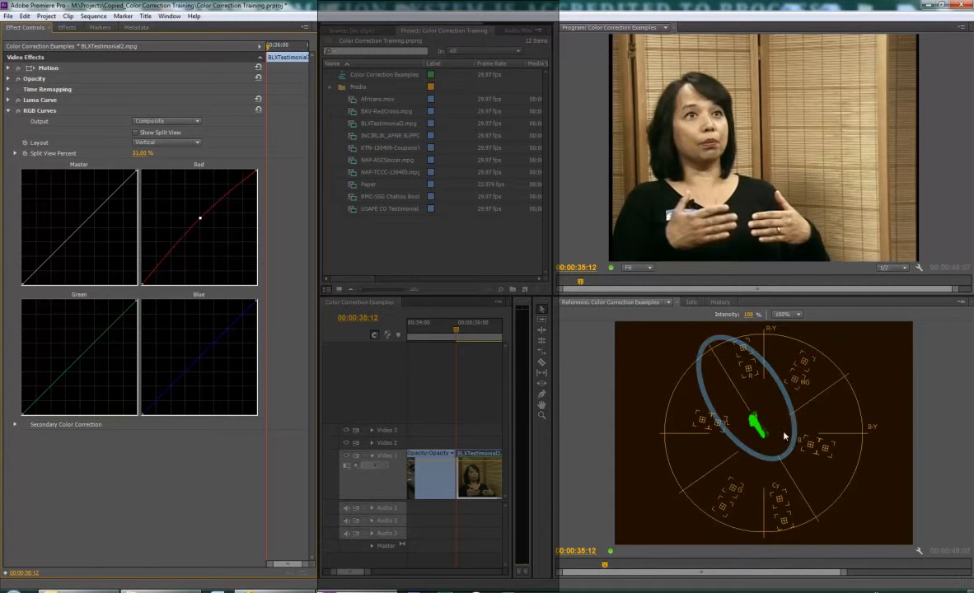
{"action": "left_click", "coordinate": [19, 112]}
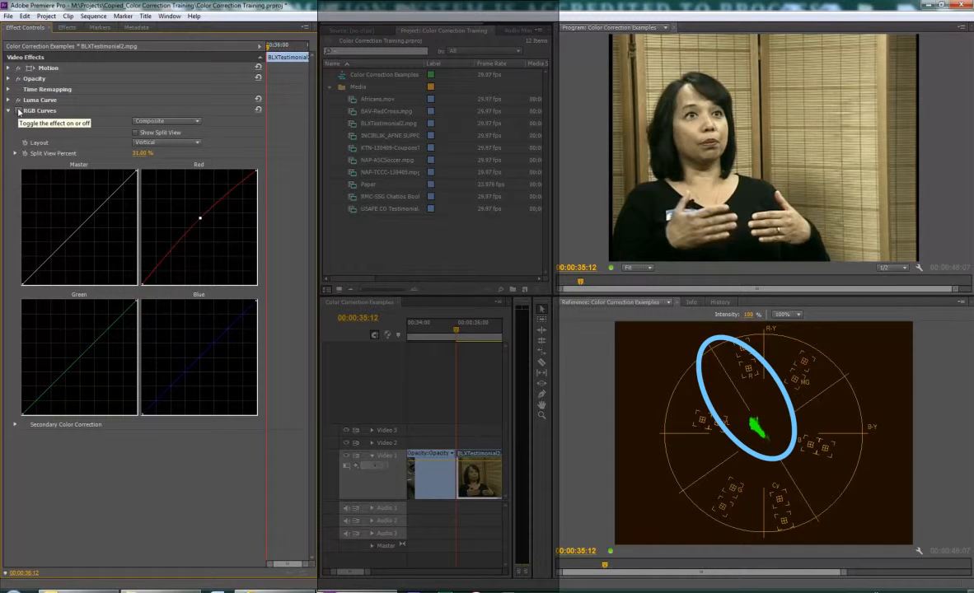
{"action": "left_click", "coordinate": [18, 112]}
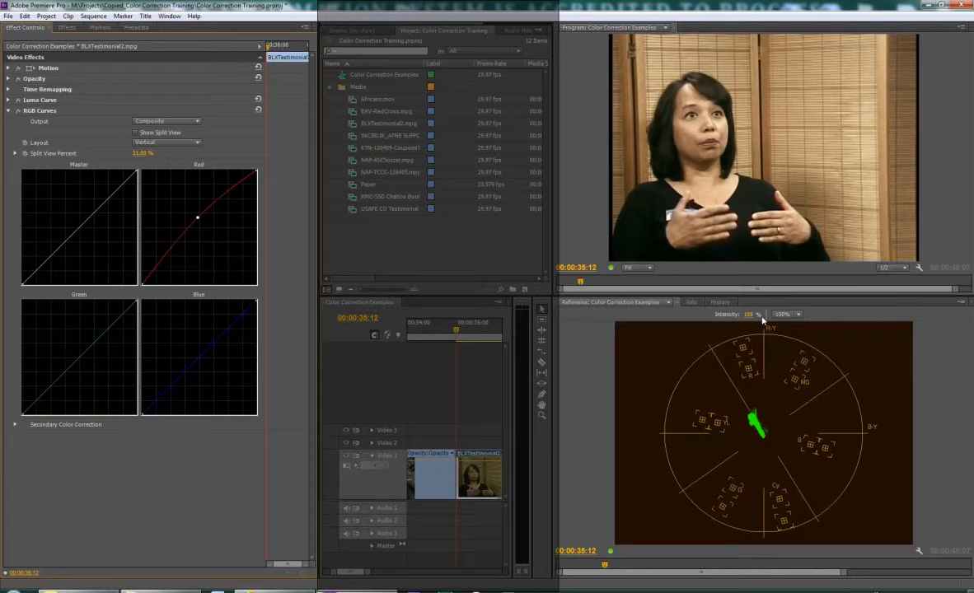
{"action": "left_click", "coordinate": [19, 100]}
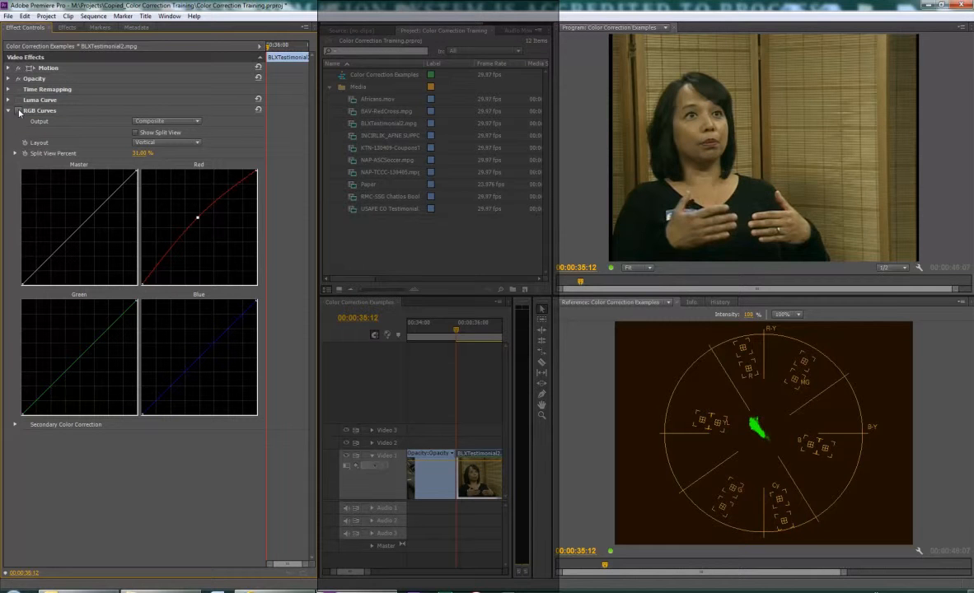
{"action": "left_click", "coordinate": [17, 99]}
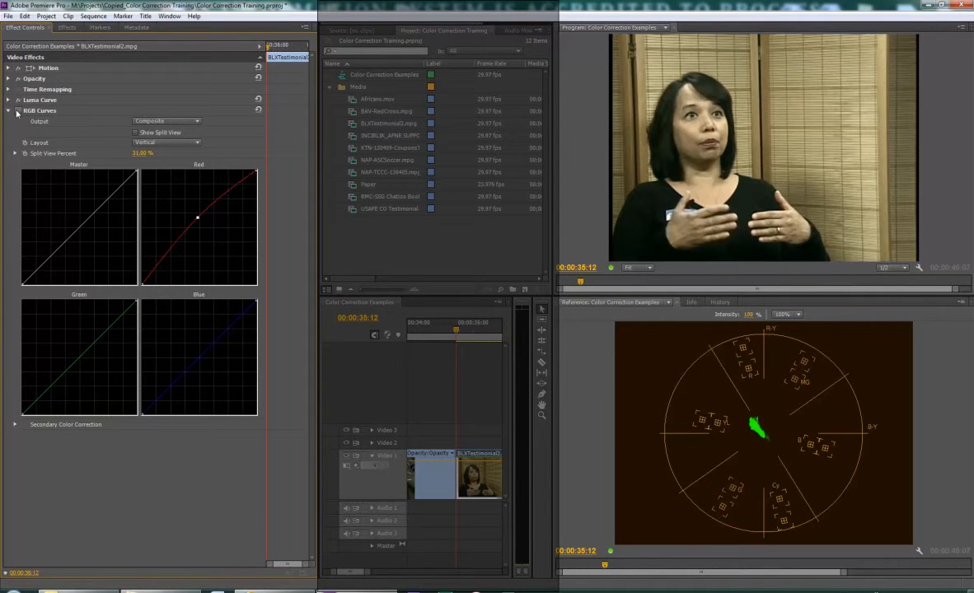
{"action": "left_click", "coordinate": [17, 111]}
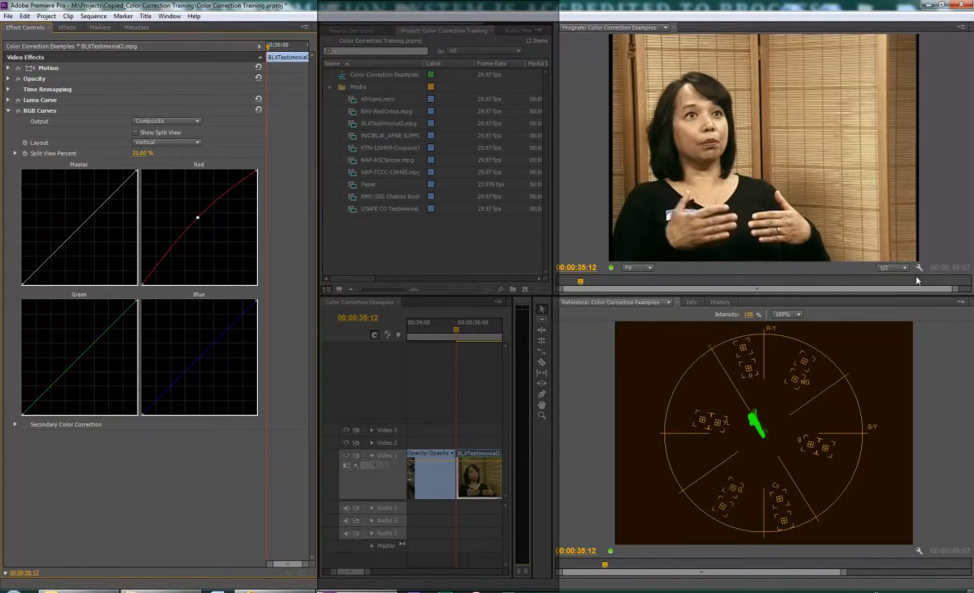
Switch the reference monitor to RGB Parade and bend the Blue curve slightly upward just above its middle
{"action": "left_click", "coordinate": [963, 304]}
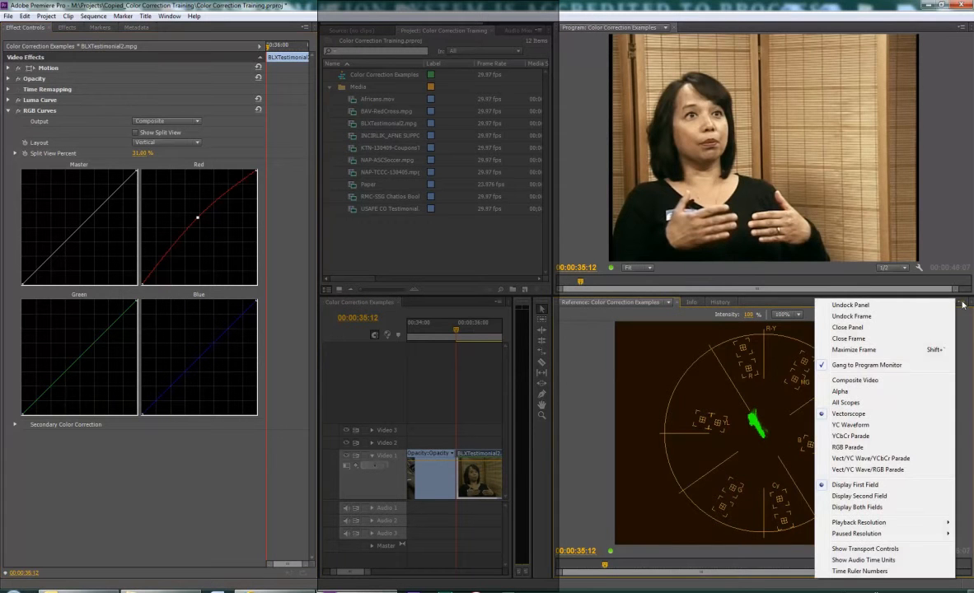
{"action": "left_click", "coordinate": [923, 451]}
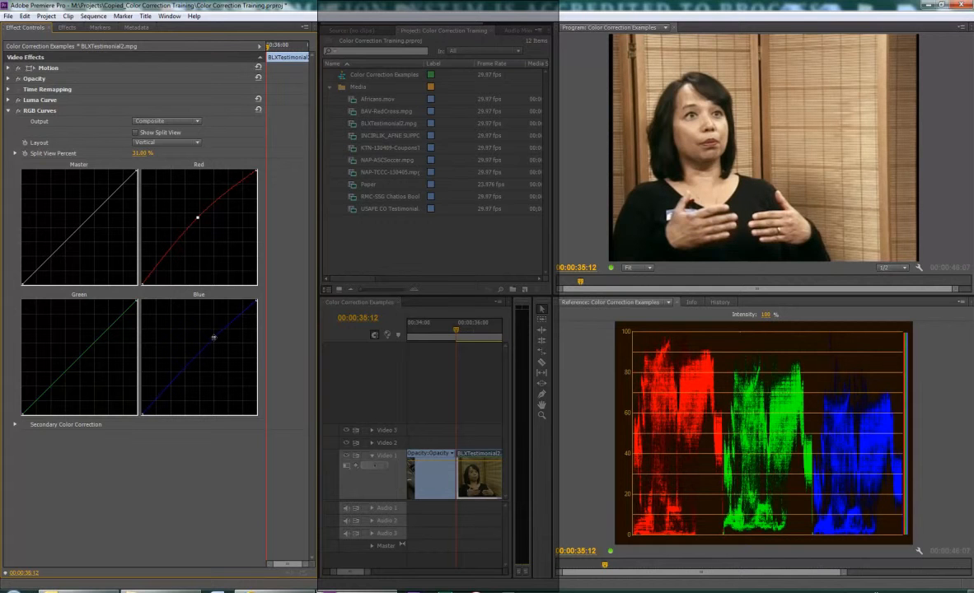
{"action": "left_click", "coordinate": [214, 337]}
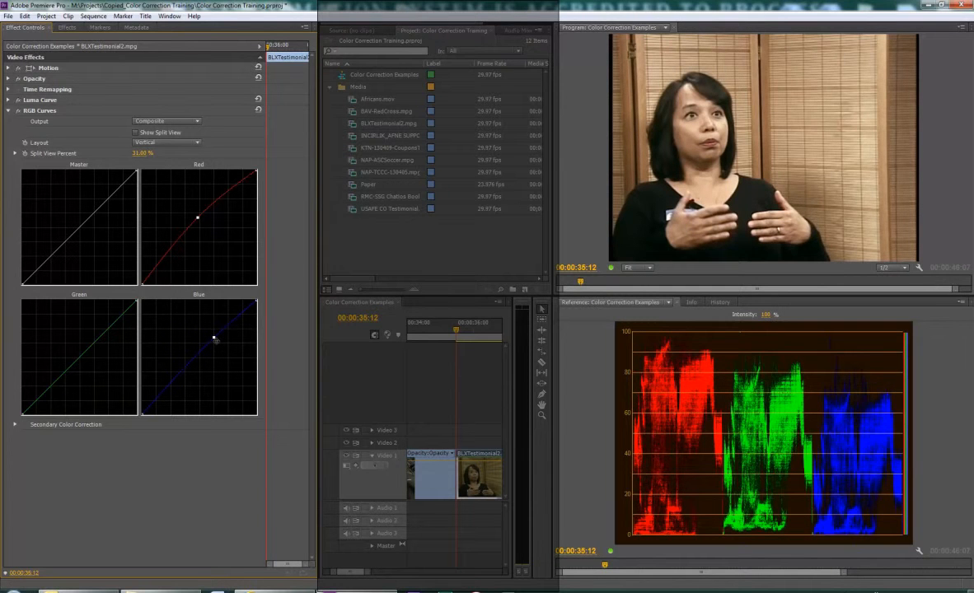
Show the combined Vect/YC Wave/RGB Parade scopes and fine-tune the middle points of the Blue and Red curves
{"action": "left_click", "coordinate": [961, 302]}
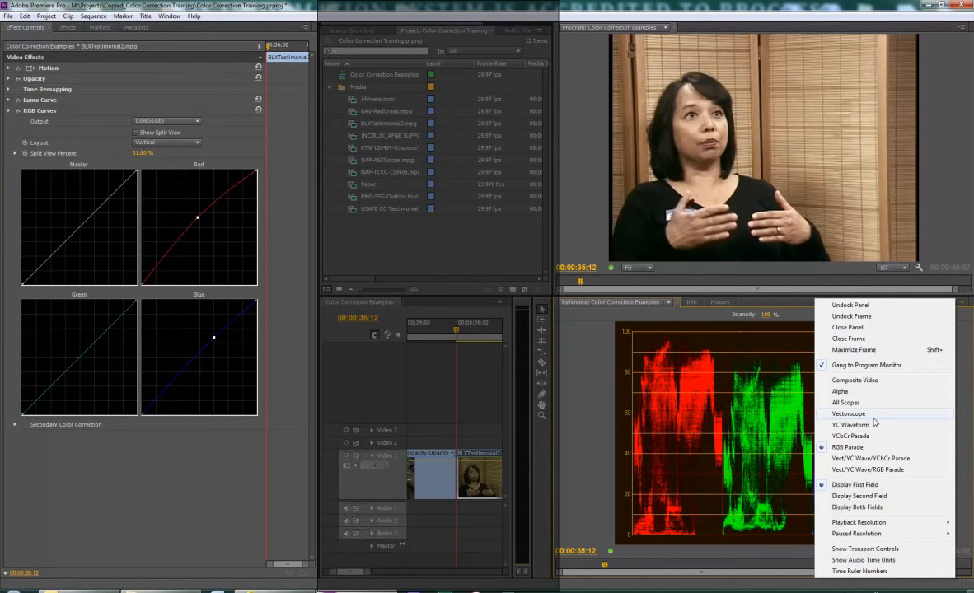
{"action": "left_click", "coordinate": [892, 471]}
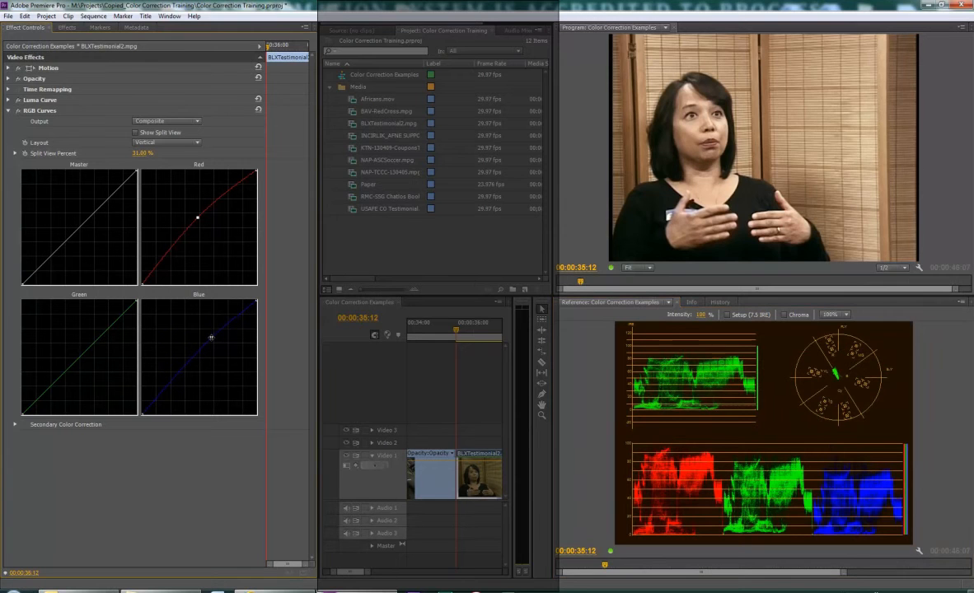
{"action": "left_click_drag", "start_coordinate": [211, 338], "coordinate": [212, 340]}
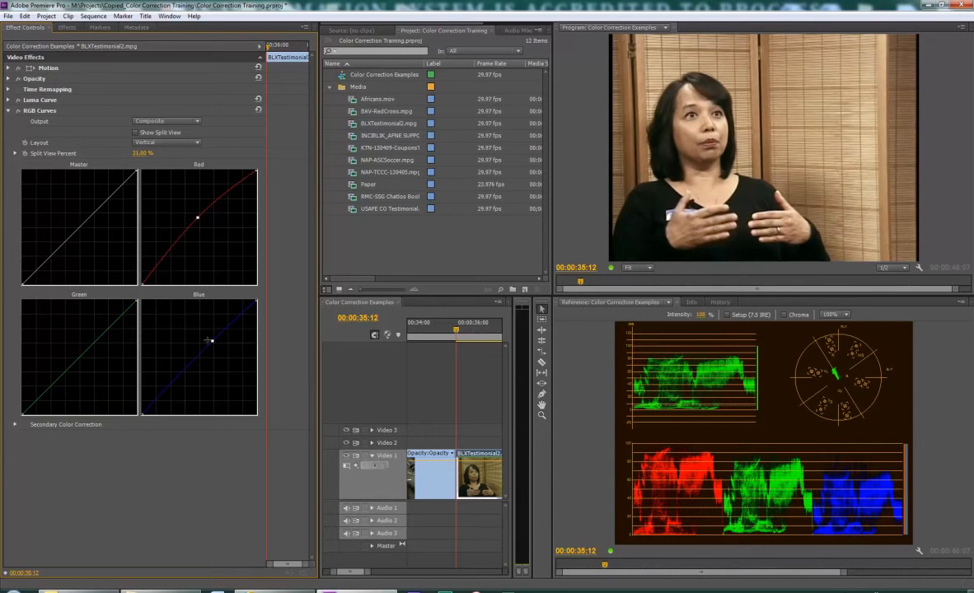
{"action": "mouse_move", "coordinate": [211, 341]}
{"action": "left_mouse_down"}
{"action": "mouse_move", "coordinate": [194, 331]}
{"action": "mouse_move", "coordinate": [207, 340]}
{"action": "left_mouse_up"}
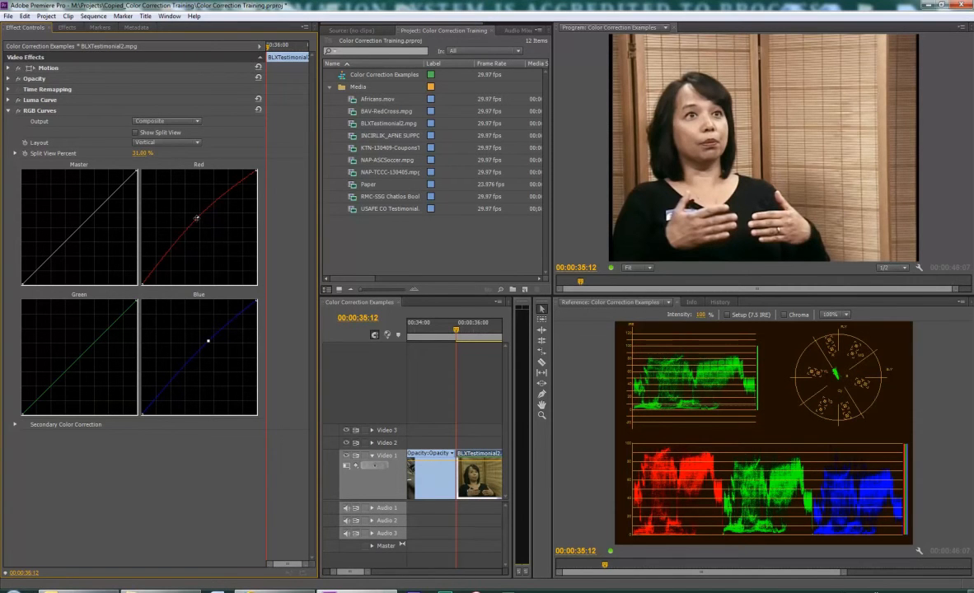
{"action": "left_click_drag", "start_coordinate": [196, 218], "coordinate": [193, 219]}
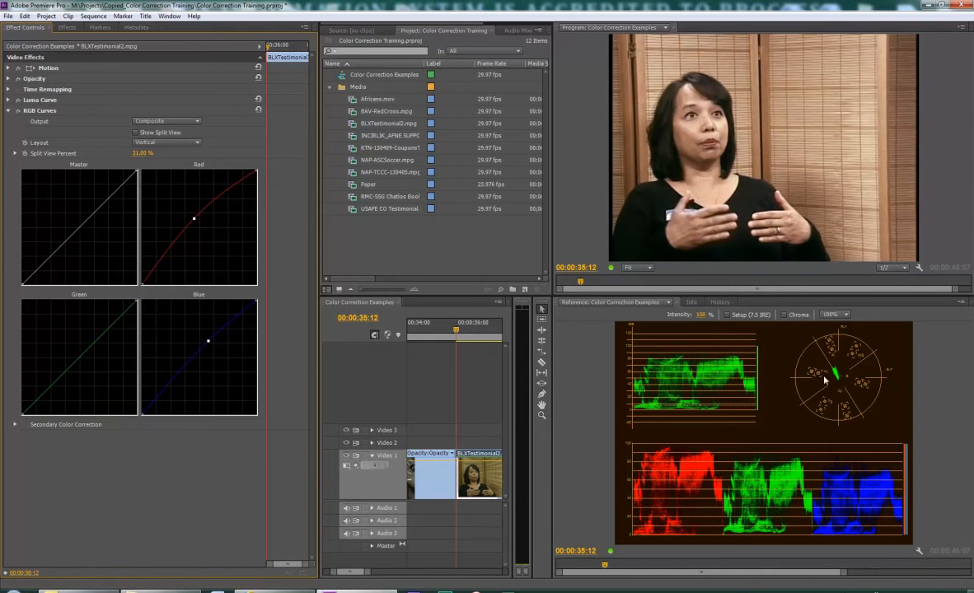
{"action": "left_click", "coordinate": [209, 341]}
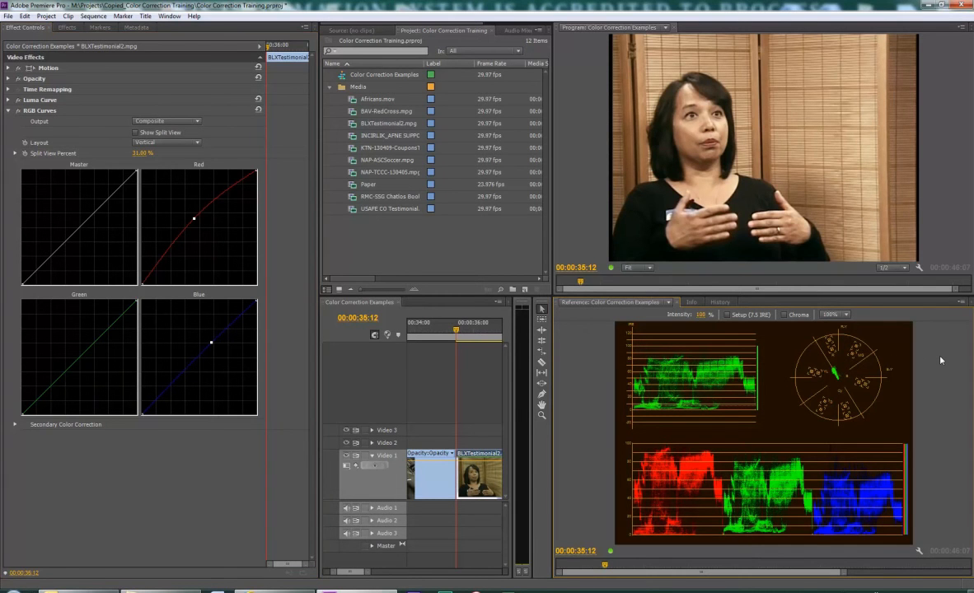
Maximize the reference monitor to examine the combined waveform, vectorscope and RGB parade
{"action": "key", "text": "grave"}
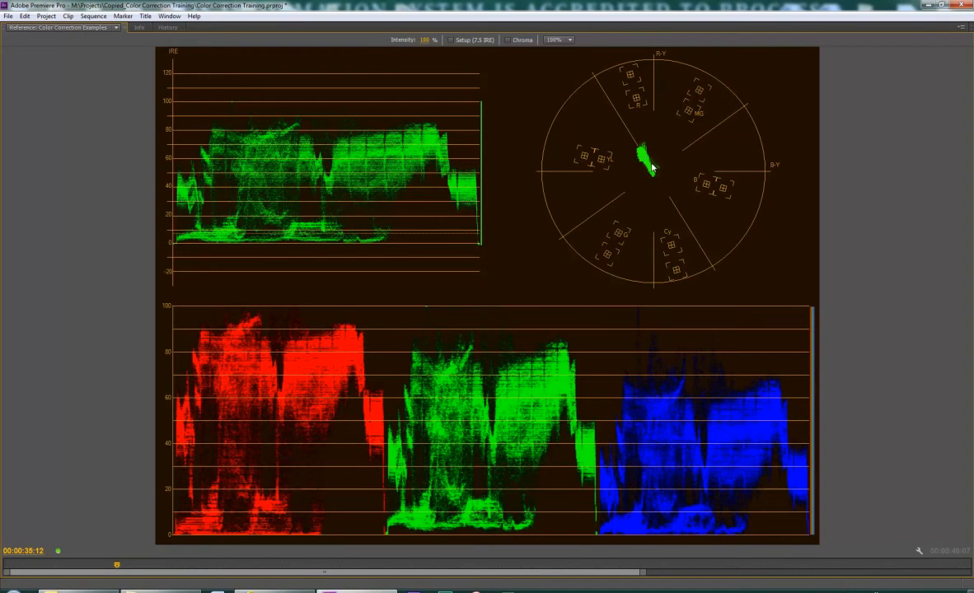